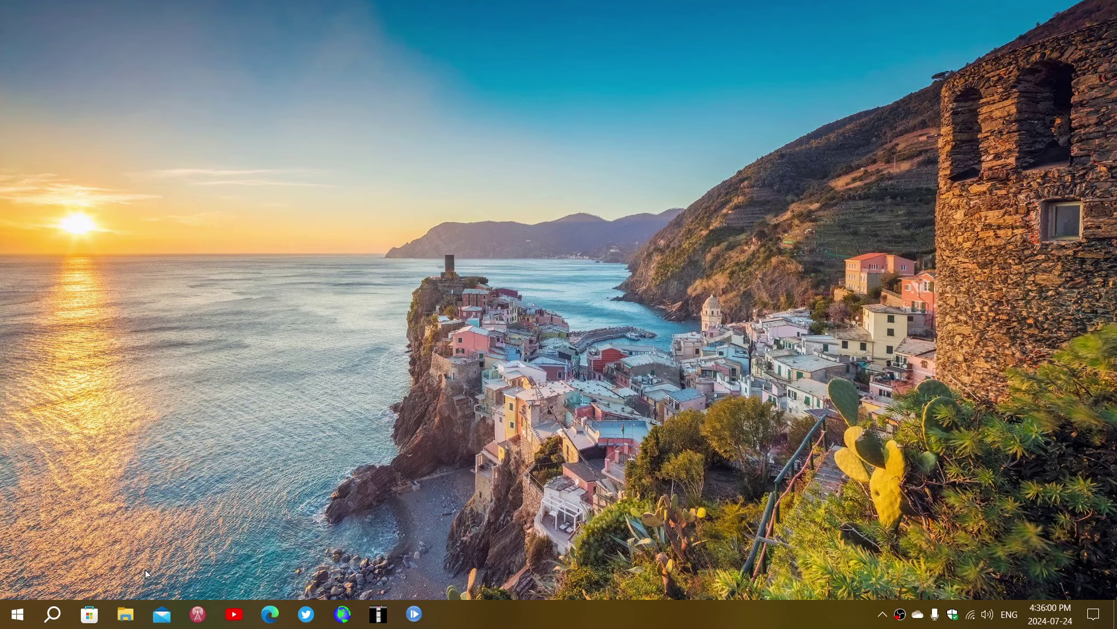
Launch Windows Settings from the Start menu's gear icon
left_click(16, 615)
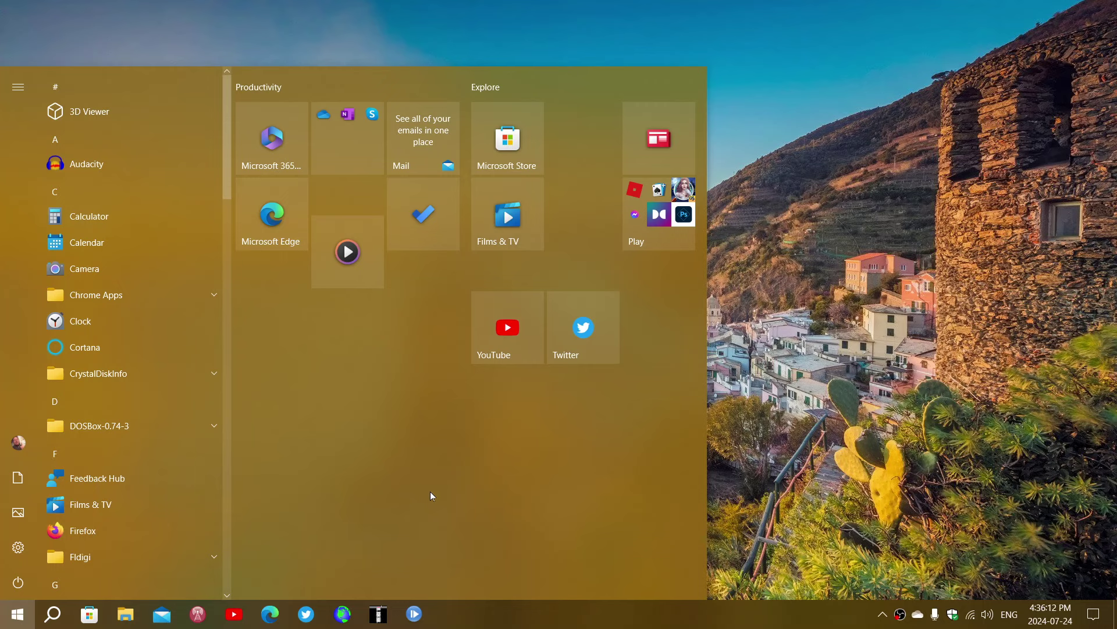
left_click(20, 547)
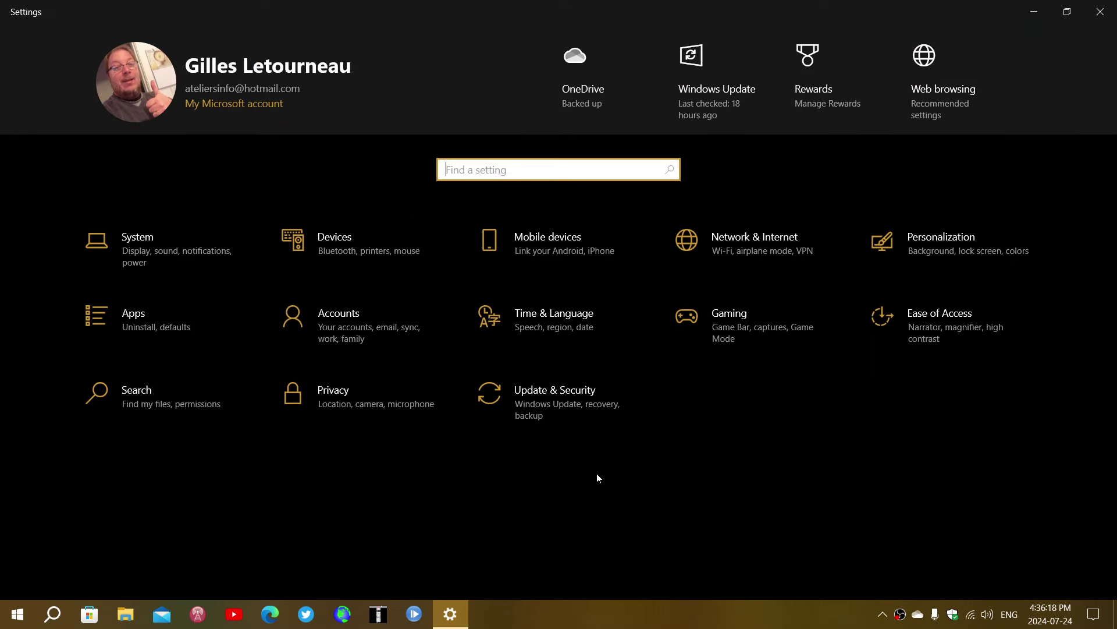
Open Update & Security to view the Windows Update status
left_click(558, 402)
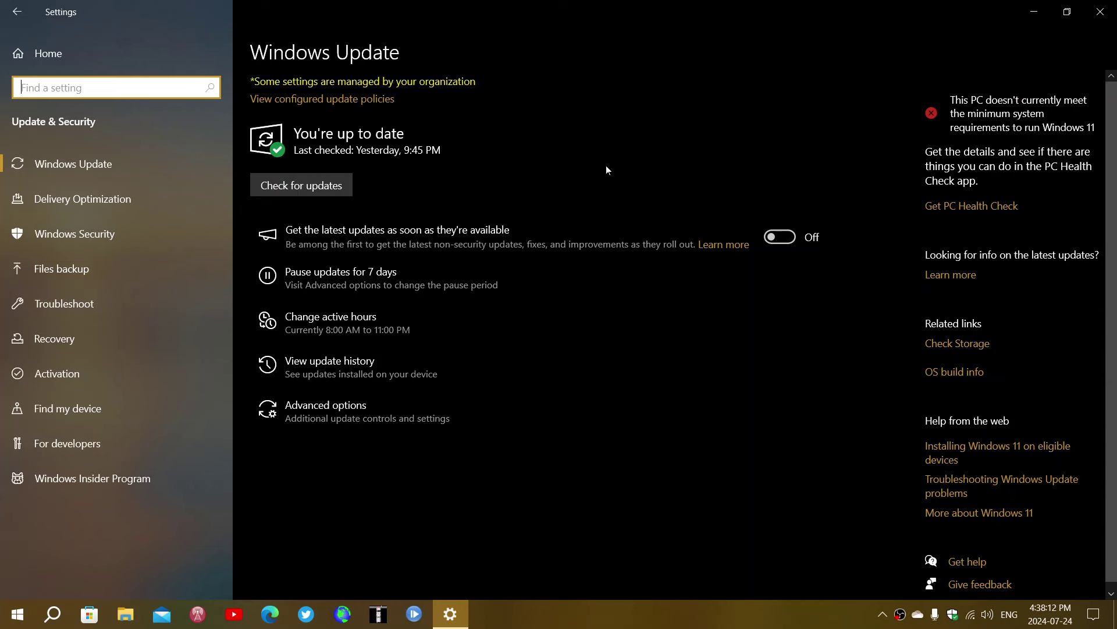
left_click(1101, 16)
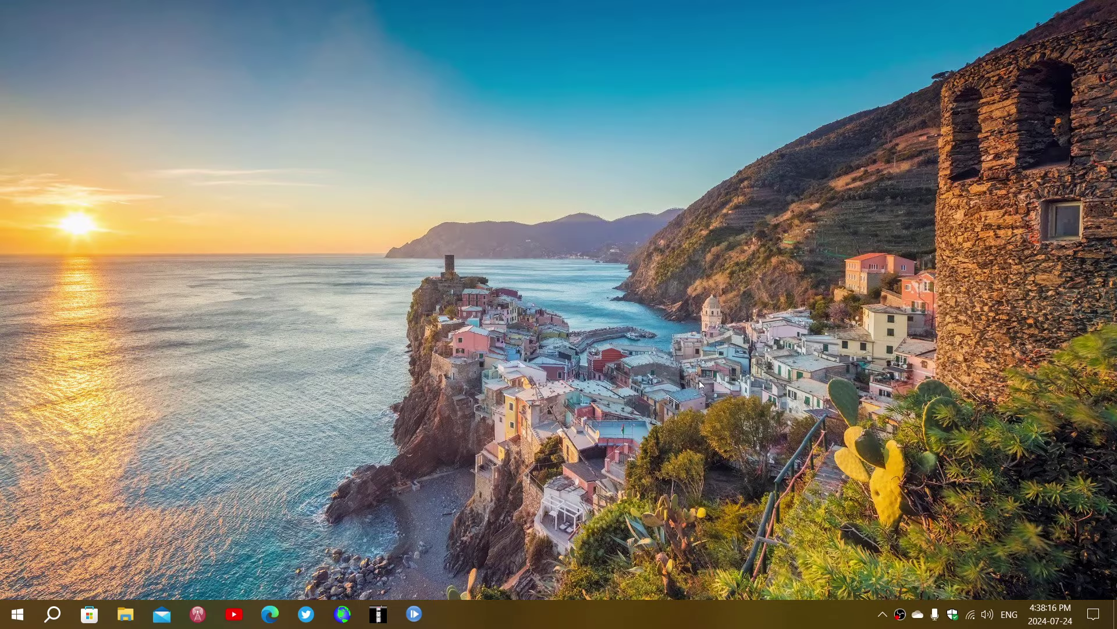